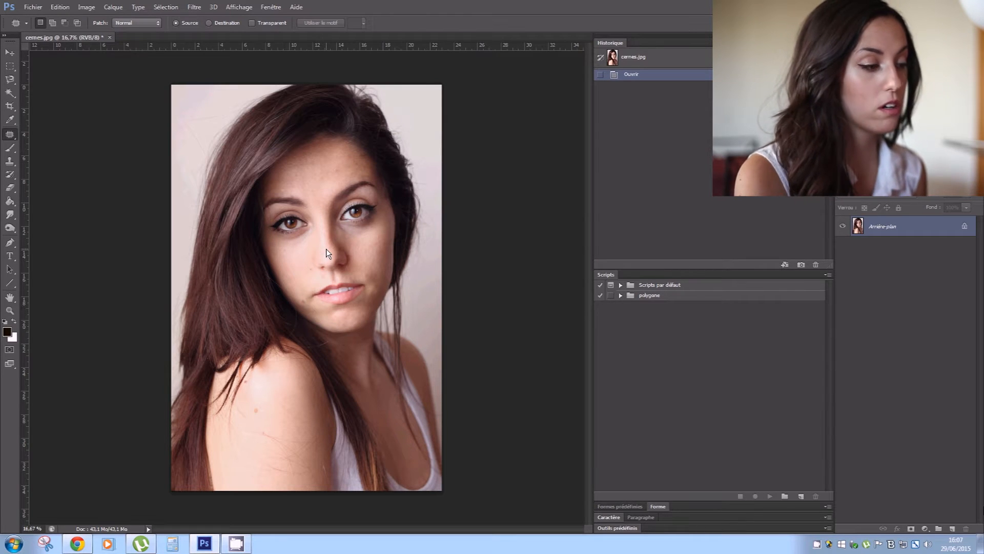
- Choose the Patch tool and duplicate the background layer as a separate retouching layer
right_click(14, 140)
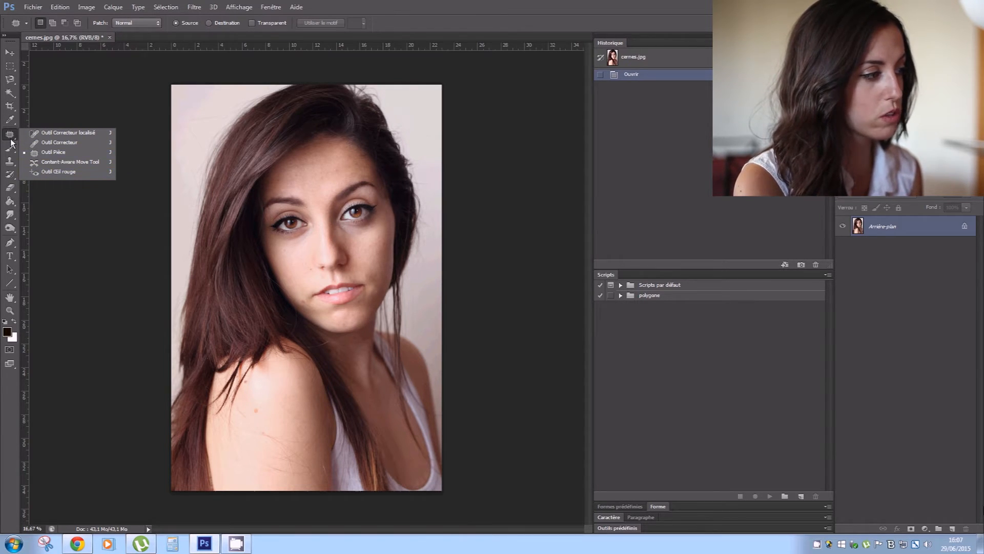
left_click(53, 184)
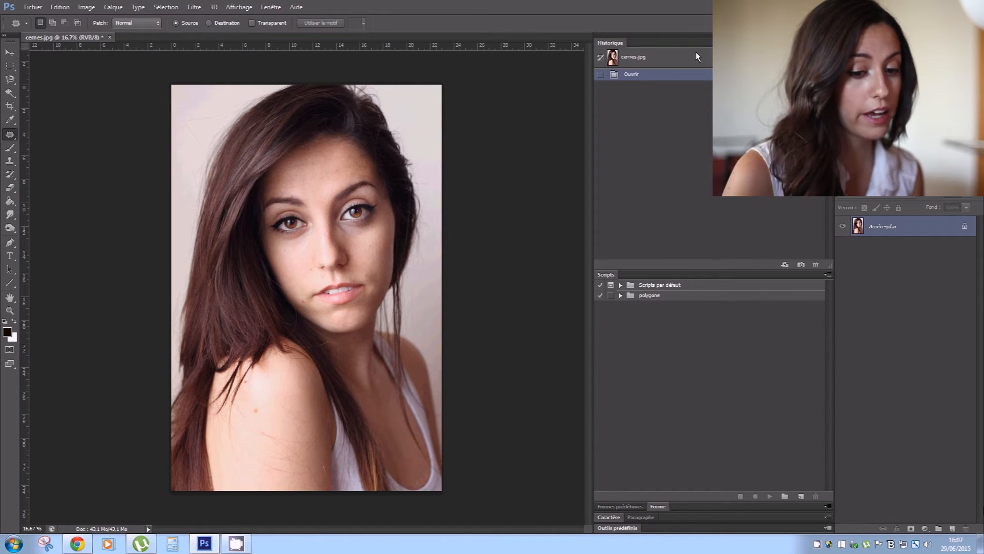
left_click_drag(890, 227, 956, 532)
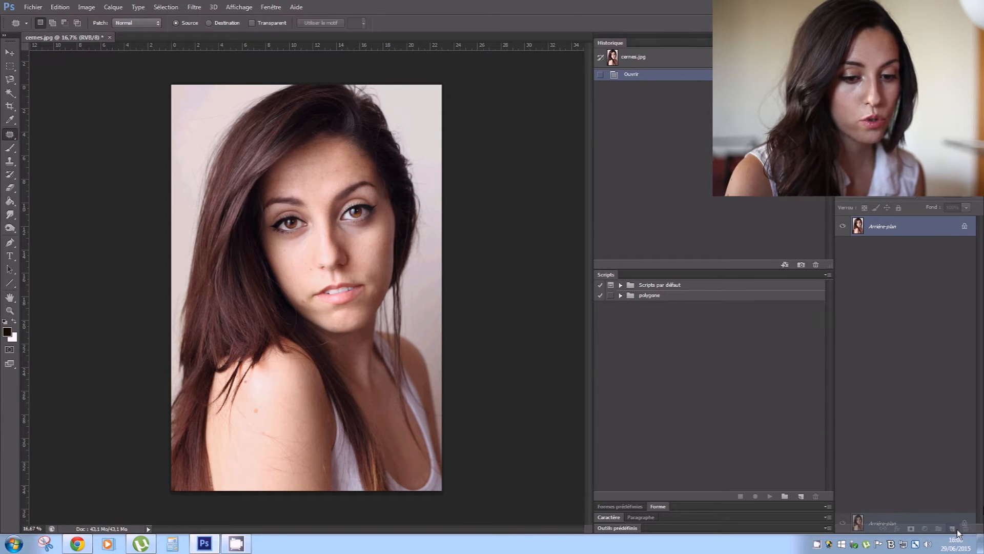
left_click_drag(888, 250, 966, 528)
key("ctrl+j")
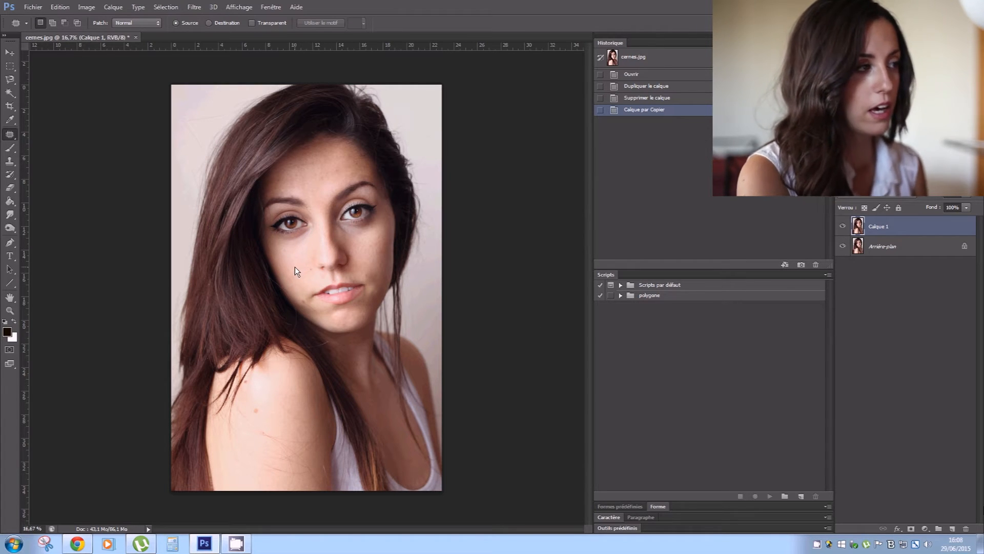
- Try patching the dark circle under the eye on the photo's left side with cheek skin, then remove that patch from the history
scroll(295, 266, "up", 3)
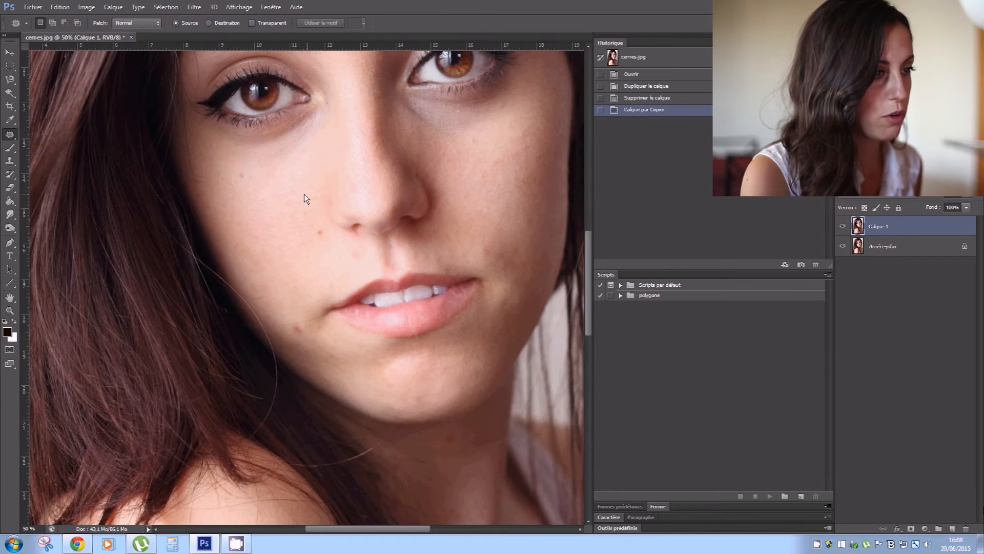
left_click_drag(303, 194, 296, 272)
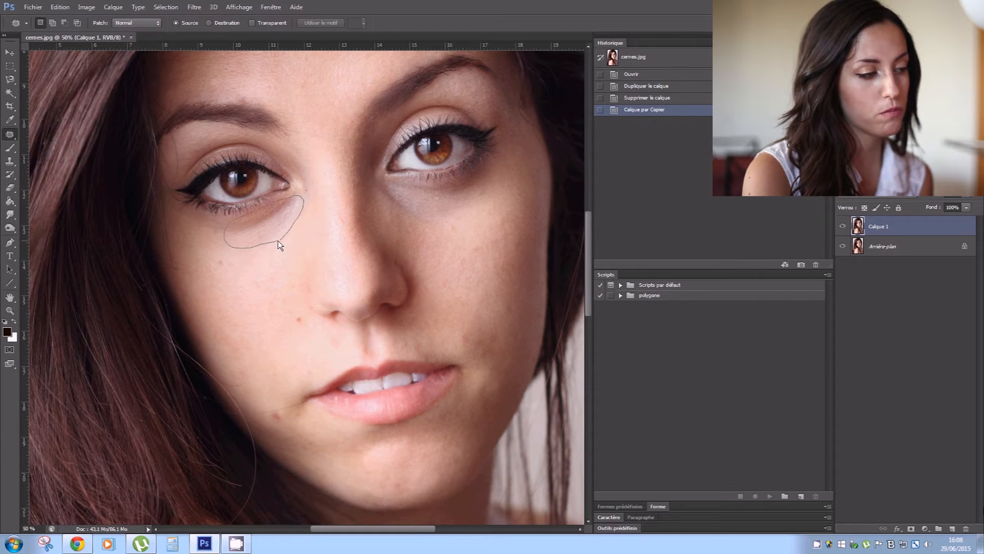
left_click_drag(279, 241, 280, 240)
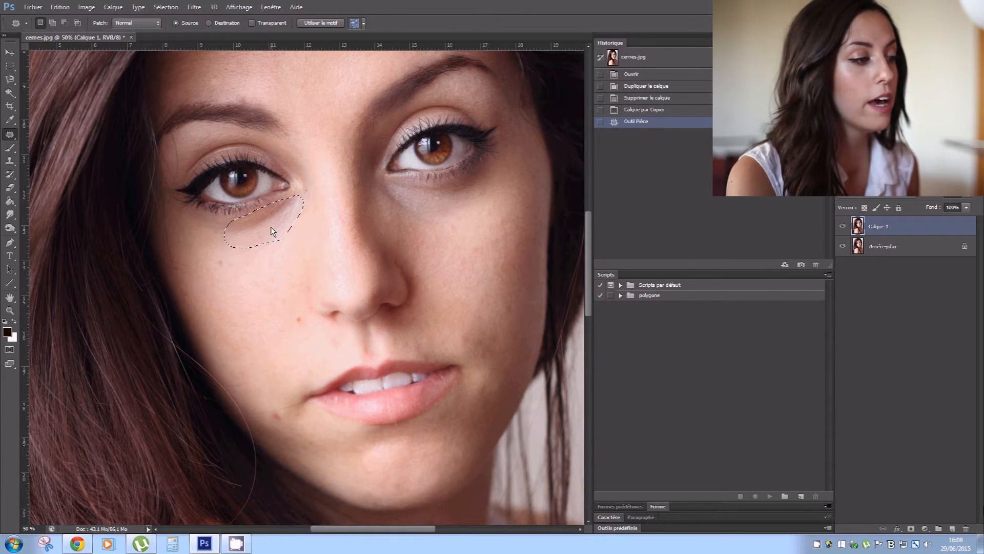
left_click_drag(269, 225, 279, 258)
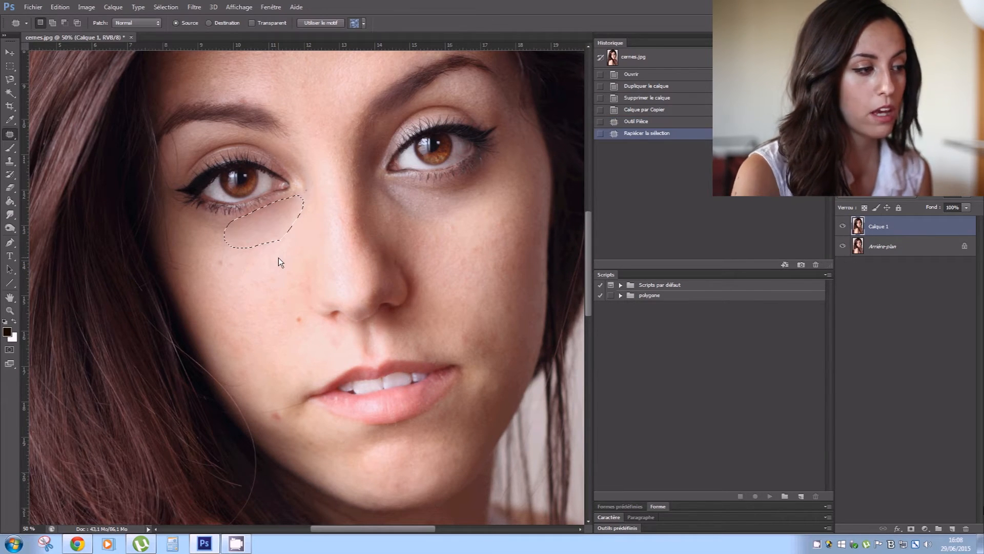
key("ctrl+d")
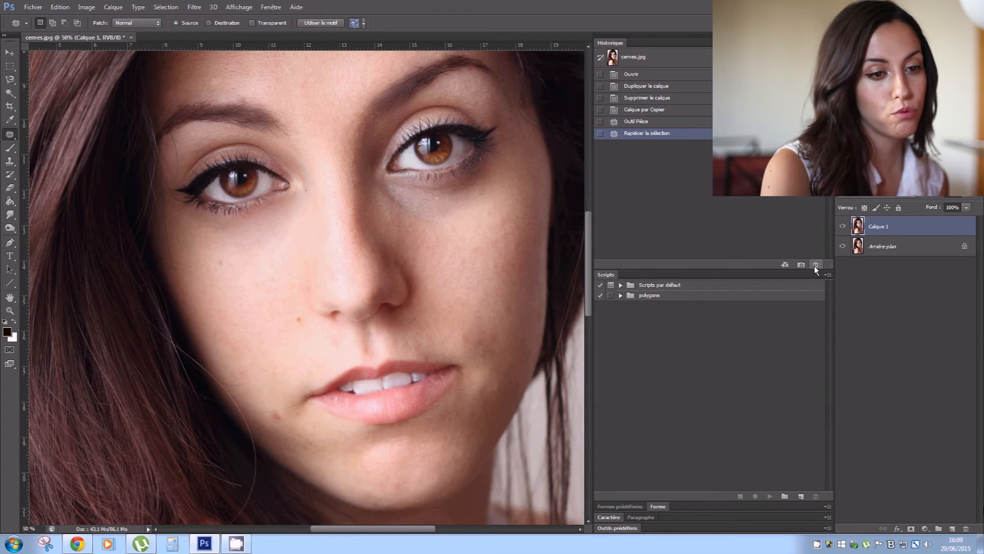
left_click(663, 123)
left_click_drag(663, 128, 815, 264)
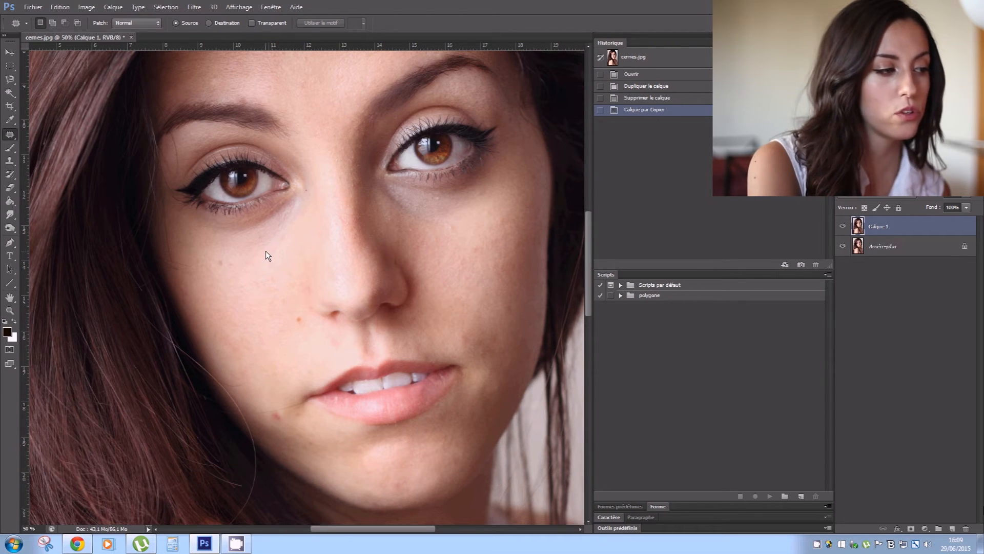
- Patch the dark circle under the photo's left-side eye with cheek skin from just below and fade the patch to 72% opacity
mouse_move(265, 251)
left_mouse_down()
mouse_move(294, 217)
mouse_move(293, 199)
mouse_move(227, 234)
mouse_move(254, 254)
mouse_move(266, 246)
mouse_move(276, 268)
left_mouse_up()
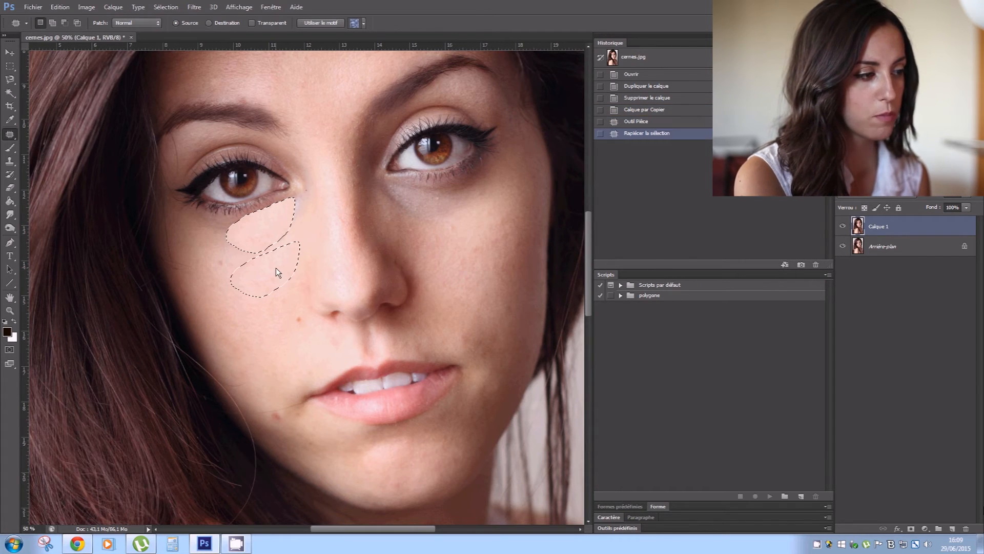
left_click(60, 7)
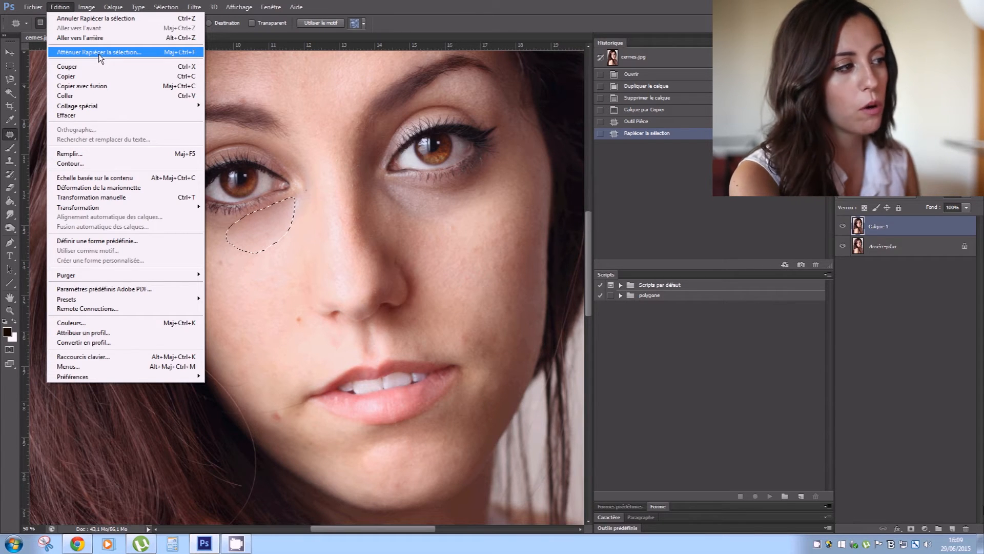
left_click(99, 54)
left_click_drag(165, 160, 490, 172)
key("BackSpace")
key("ctrl+h")
left_click_drag(529, 207, 500, 205)
left_click(464, 211)
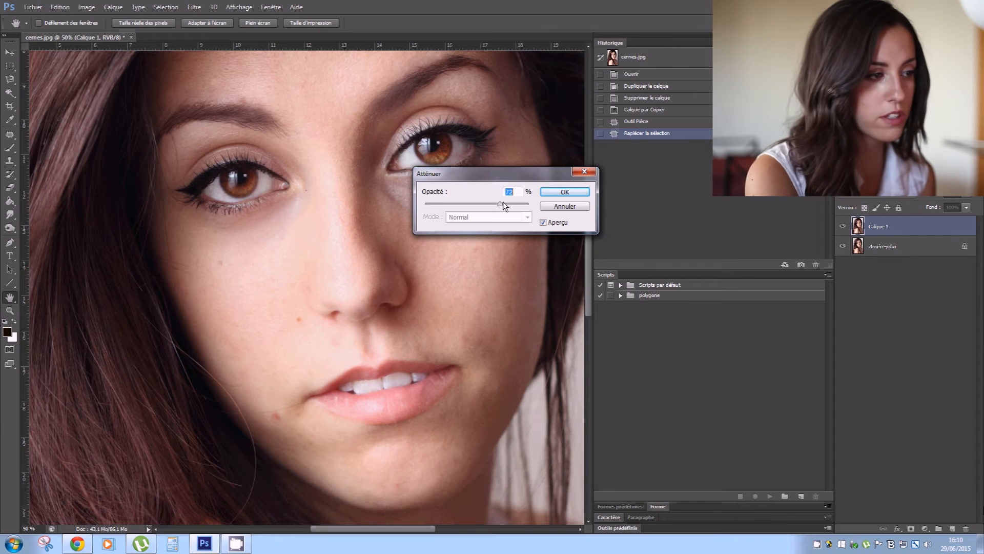
left_click(565, 193)
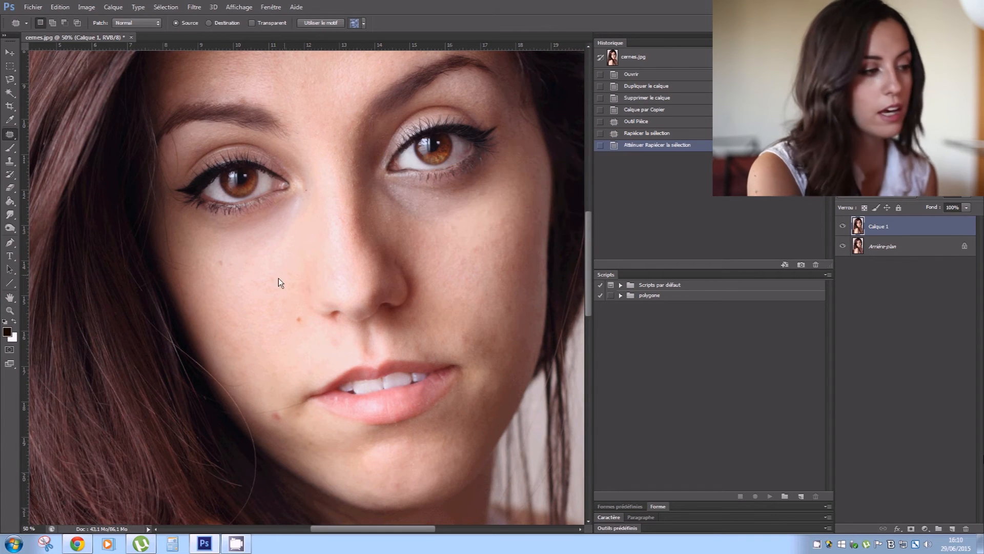
- Compare the retouched layer with the original by toggling its visibility and examine the under-eye area at smaller zoom levels
left_click(843, 226)
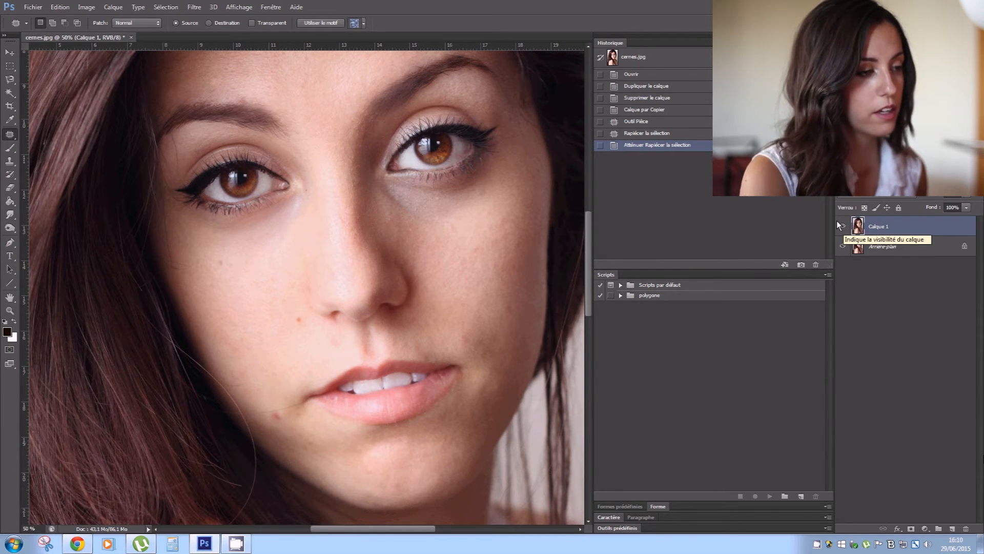
left_click(841, 226)
key("ctrl+minus")
key("ctrl+minus")
key("ctrl+minus")
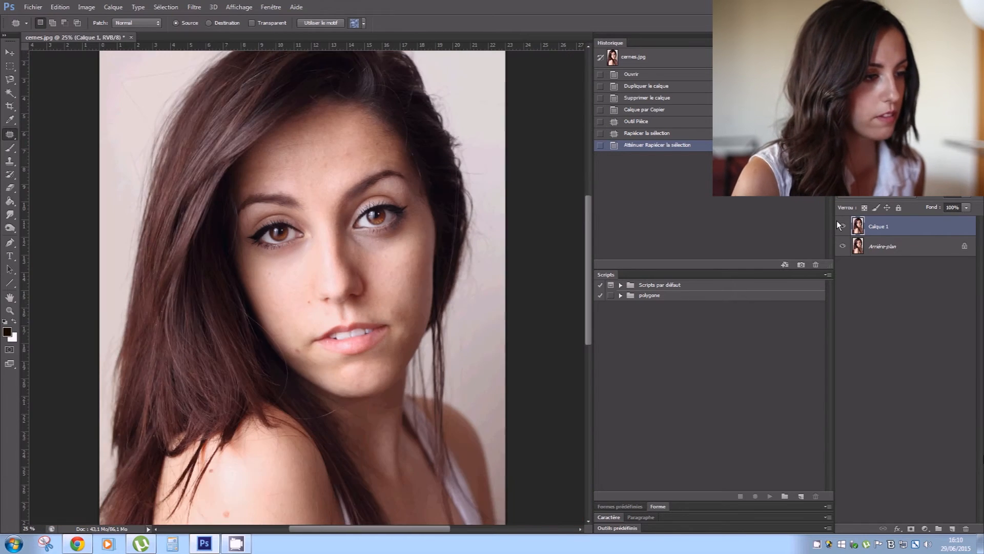
key("ctrl+plus")
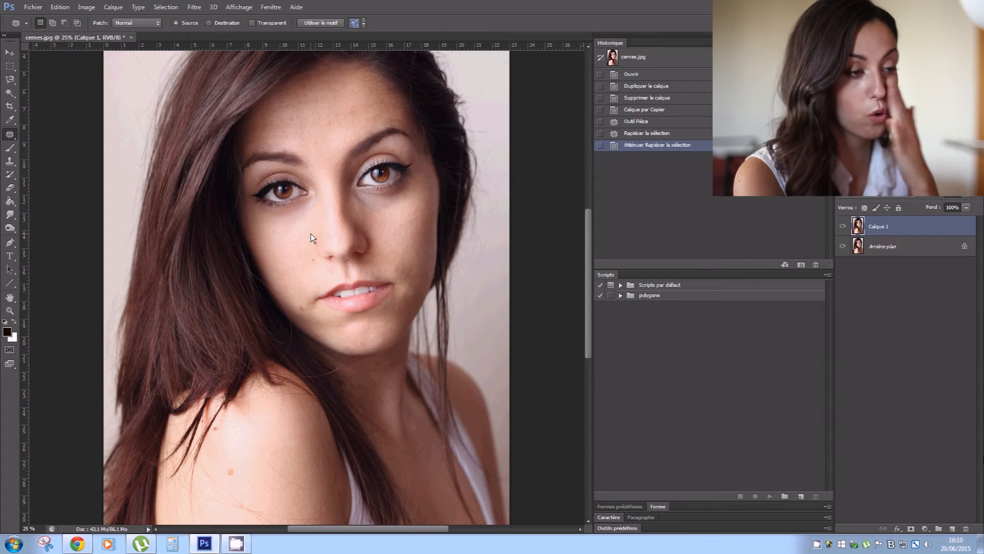
key("ctrl+minus")
key("ctrl+minus")
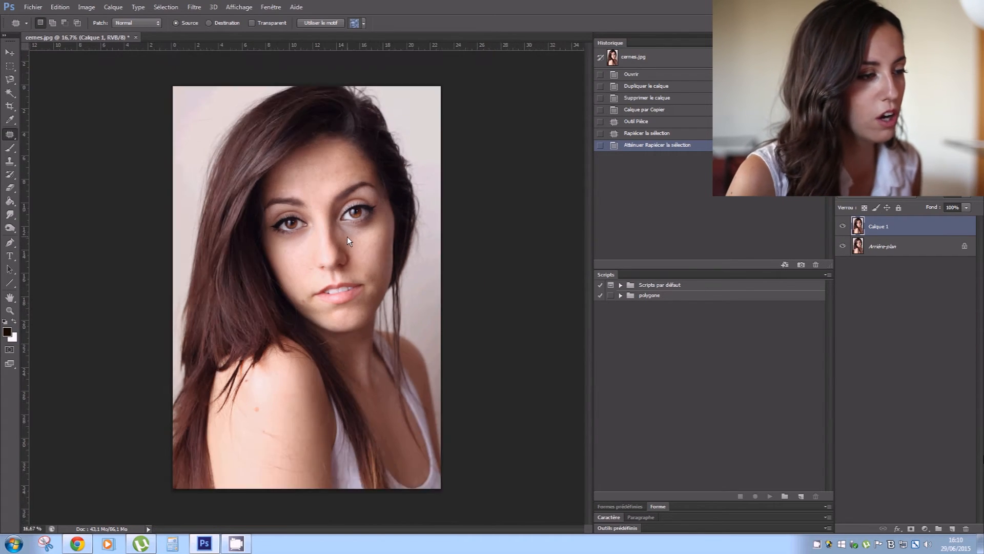
- Patch the remaining shadow below the lower lashes of the photo's left-side eye and fade the patch to 67% opacity
key("ctrl+plus")
key("ctrl+plus")
key("ctrl+plus")
key("ctrl+plus")
key("ctrl+plus")
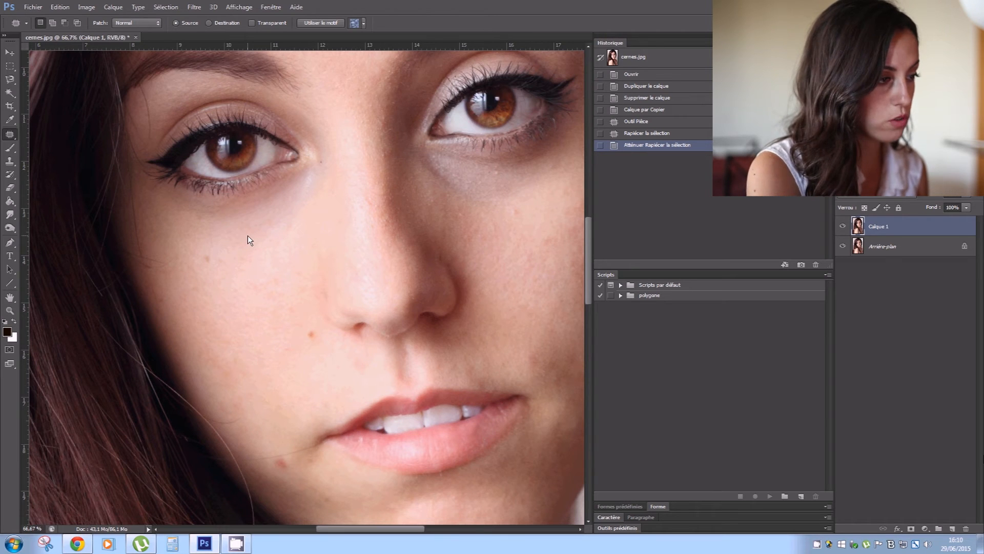
key("ctrl+minus")
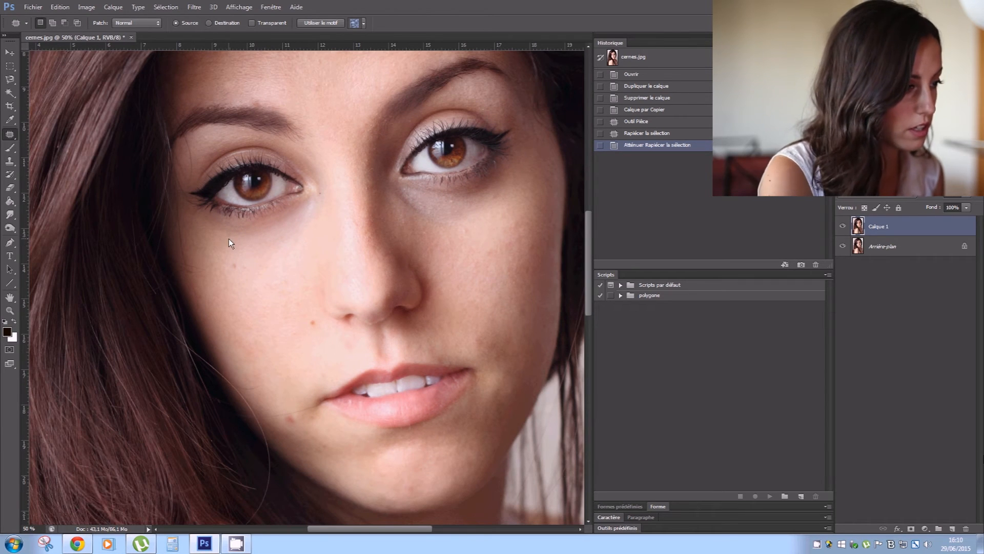
left_click_drag(212, 225, 264, 247)
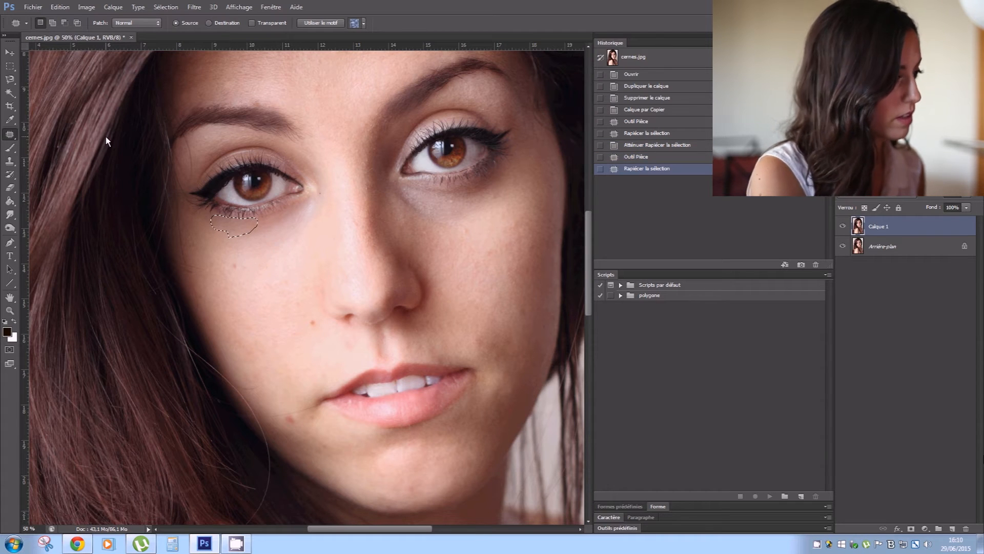
key("ctrl+shift+f")
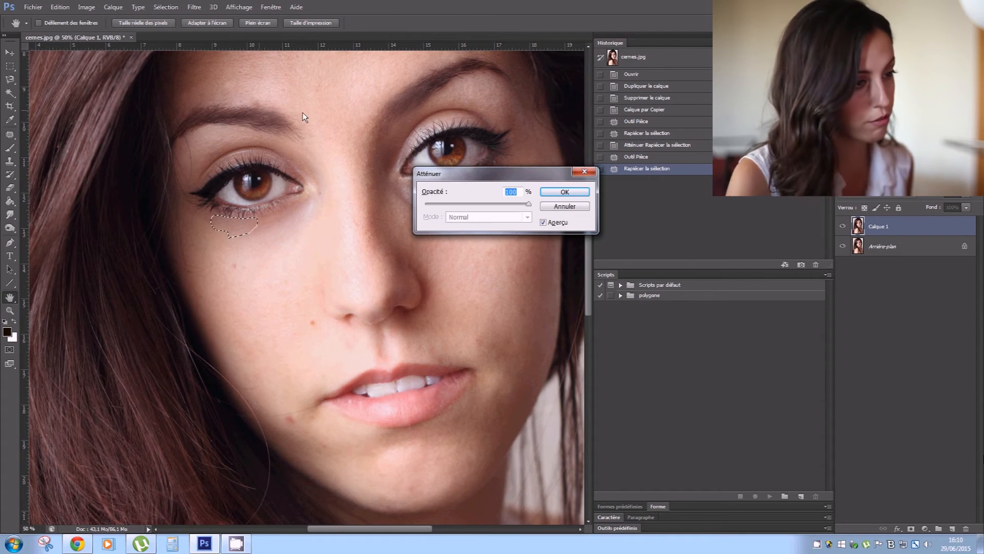
key("ctrl+quotedbl")
key("ctrl+h")
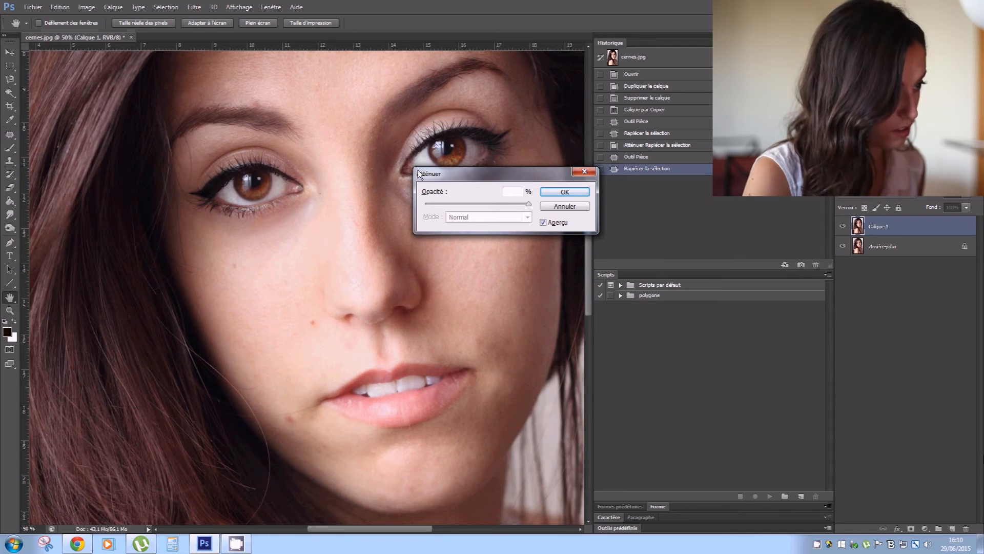
left_click_drag(529, 204, 509, 205)
left_click(474, 209)
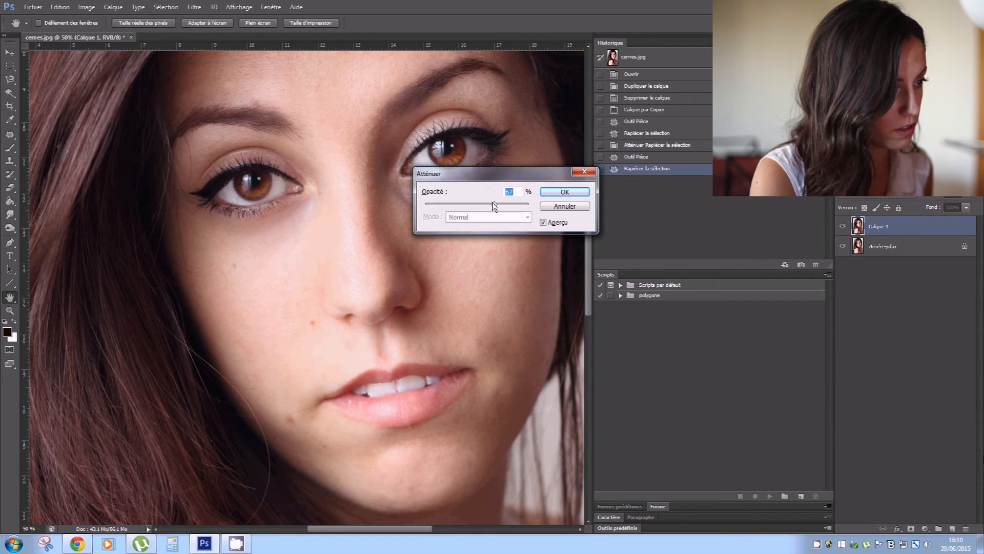
left_click(553, 194)
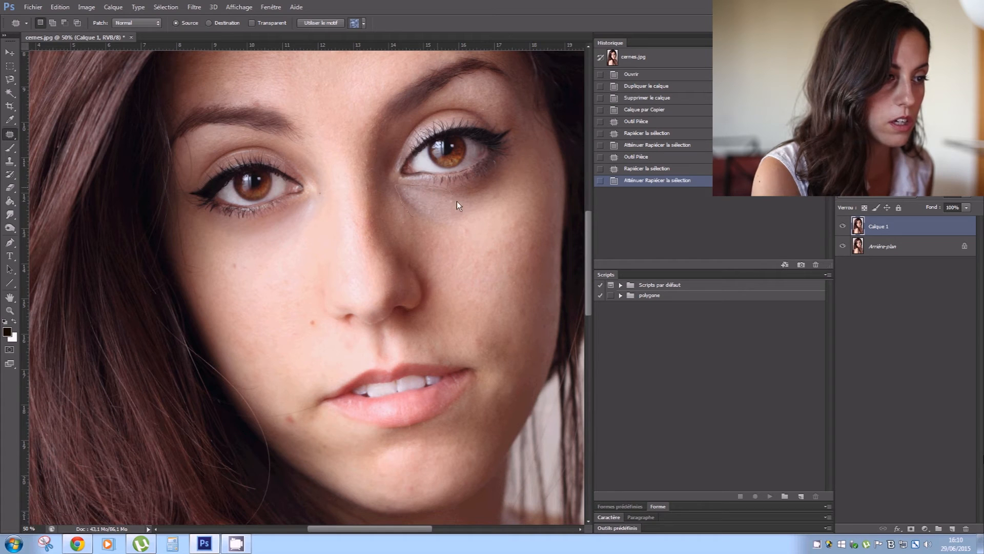
- Patch the inner part of the dark circle under the photo's right-side eye with cheek skin and fade it to 79% opacity
left_click_drag(414, 220, 451, 245)
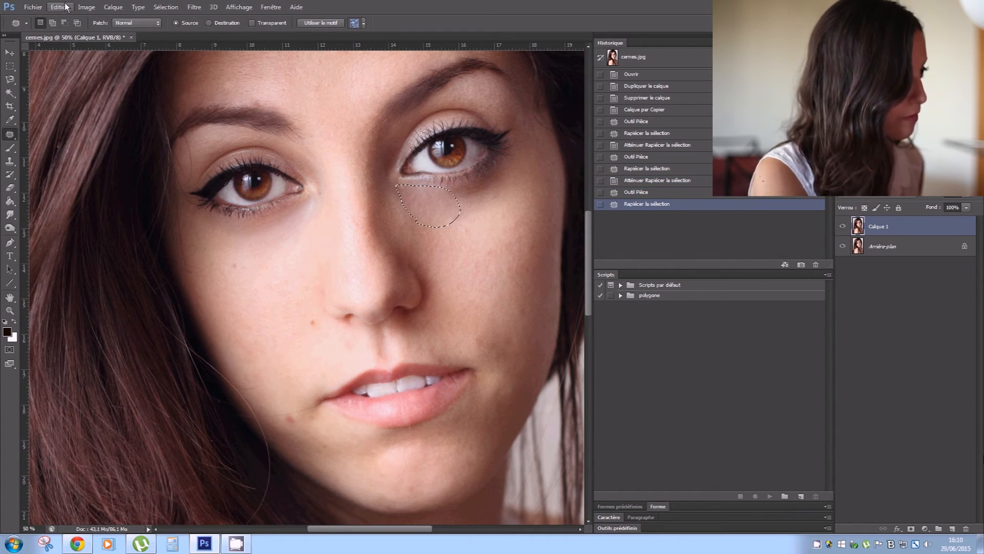
key("ctrl+shift+f")
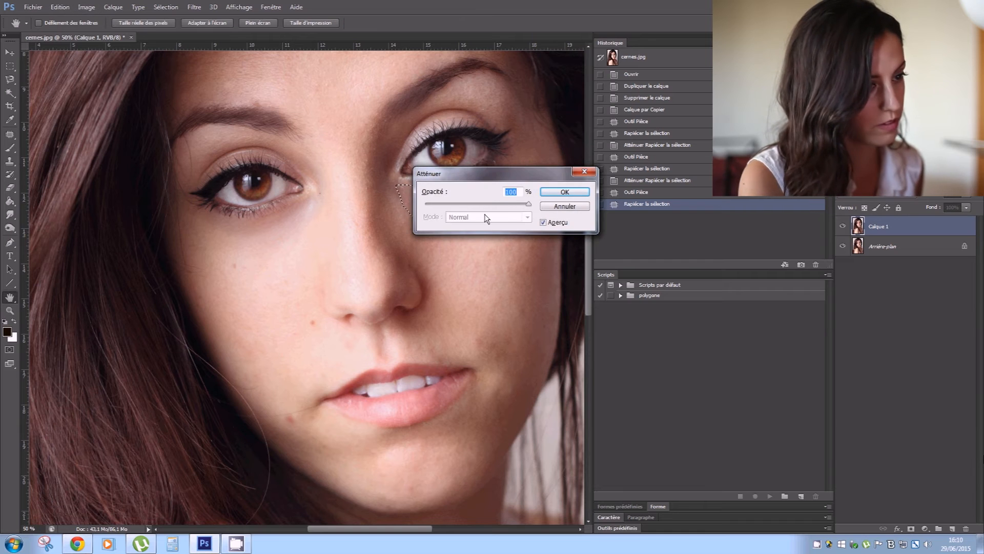
left_click_drag(491, 177, 175, 120)
left_click_drag(179, 147, 186, 147)
key("BackSpace")
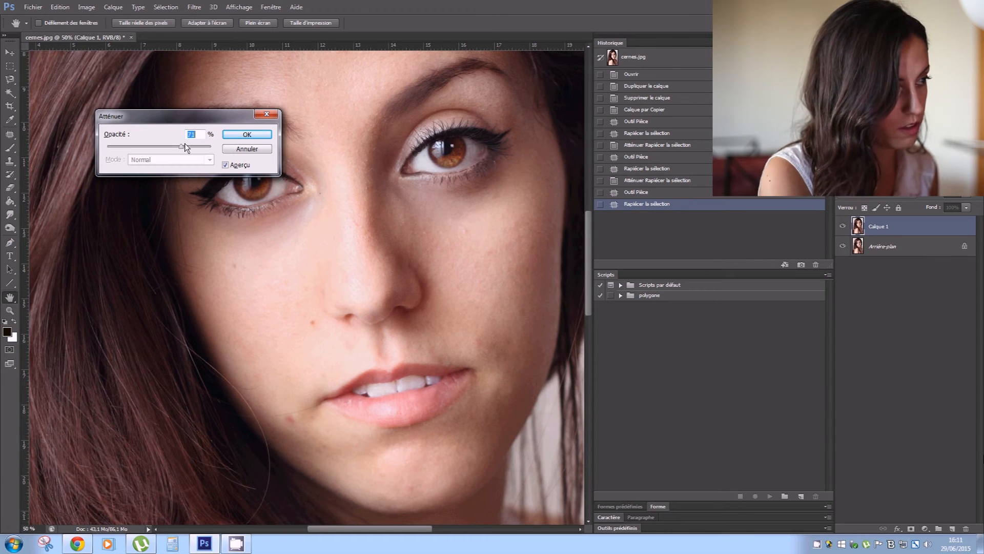
left_click_drag(184, 144, 207, 143)
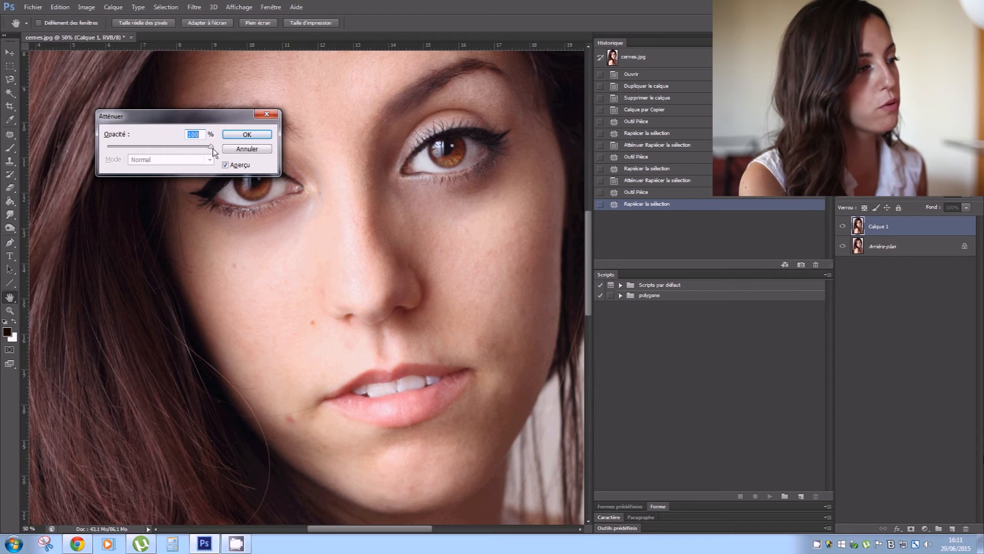
left_click_drag(211, 146, 128, 147)
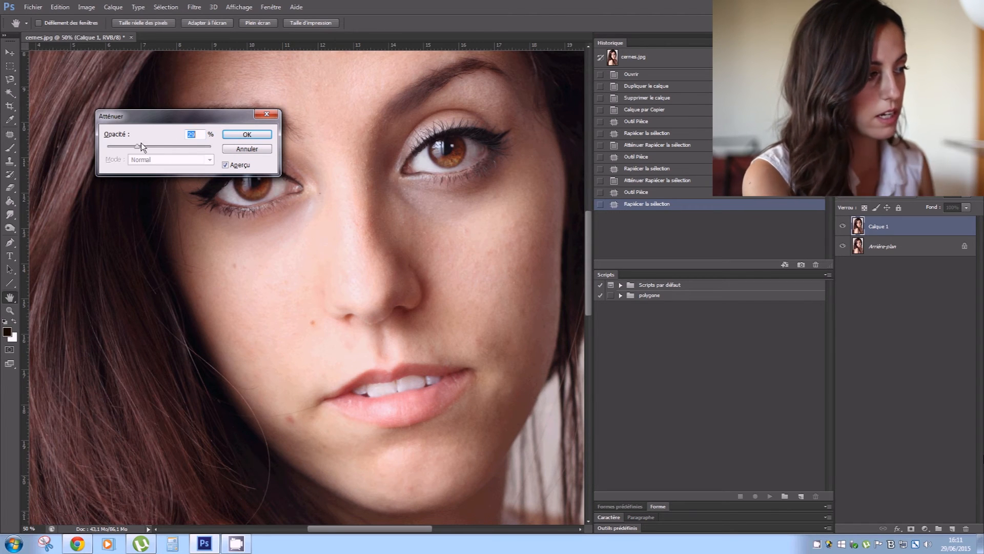
left_click_drag(148, 144, 176, 147)
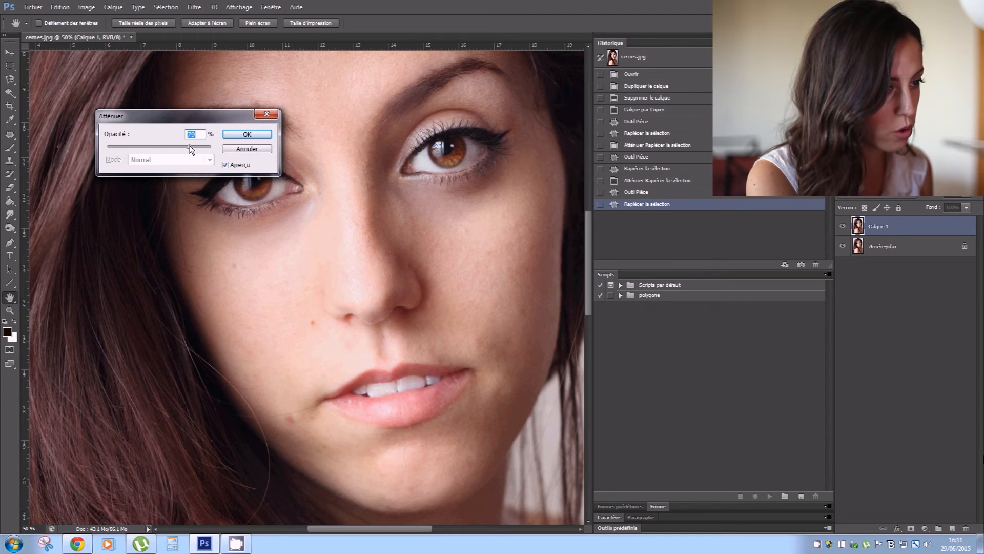
left_click(245, 134)
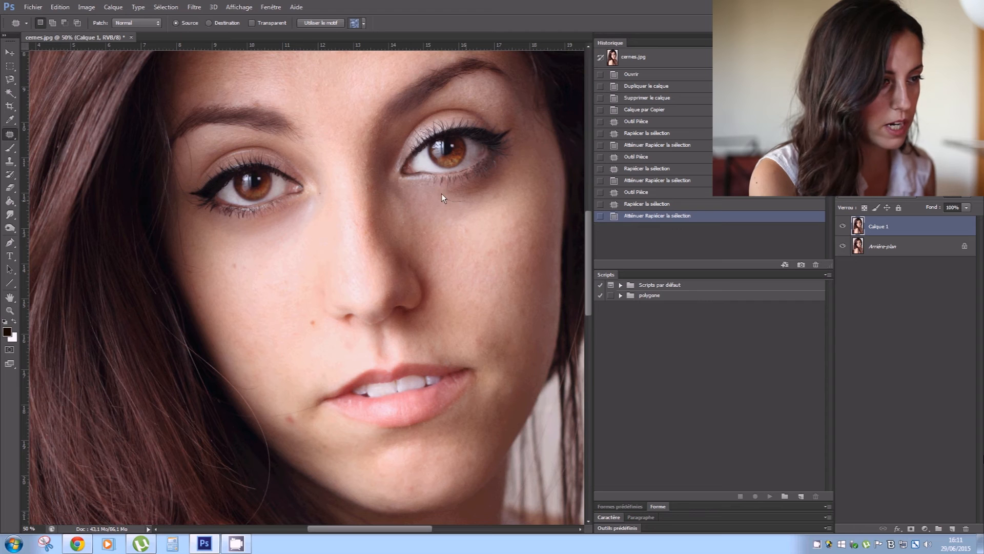
- Patch the outer part of the dark circle under the photo's right-side eye with cheek skin and fade it to 45% opacity
mouse_move(463, 207)
left_mouse_down()
mouse_move(476, 225)
mouse_move(483, 216)
left_mouse_up()
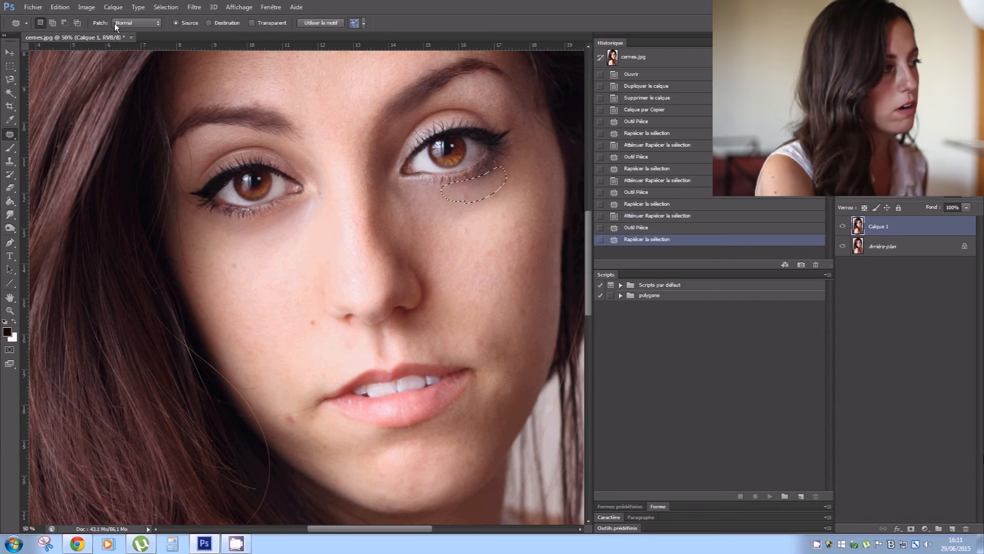
key("ctrl+shift+f")
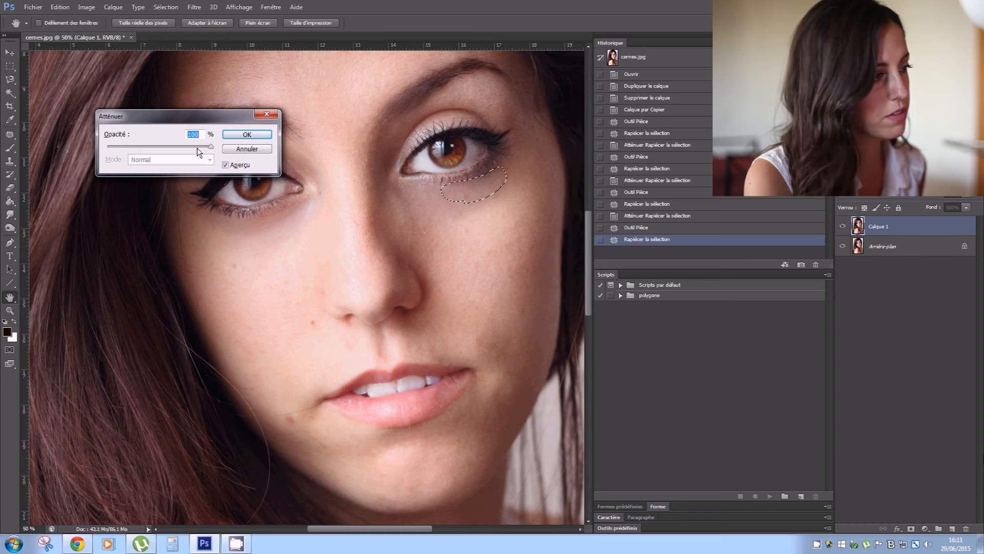
left_click_drag(211, 146, 156, 146)
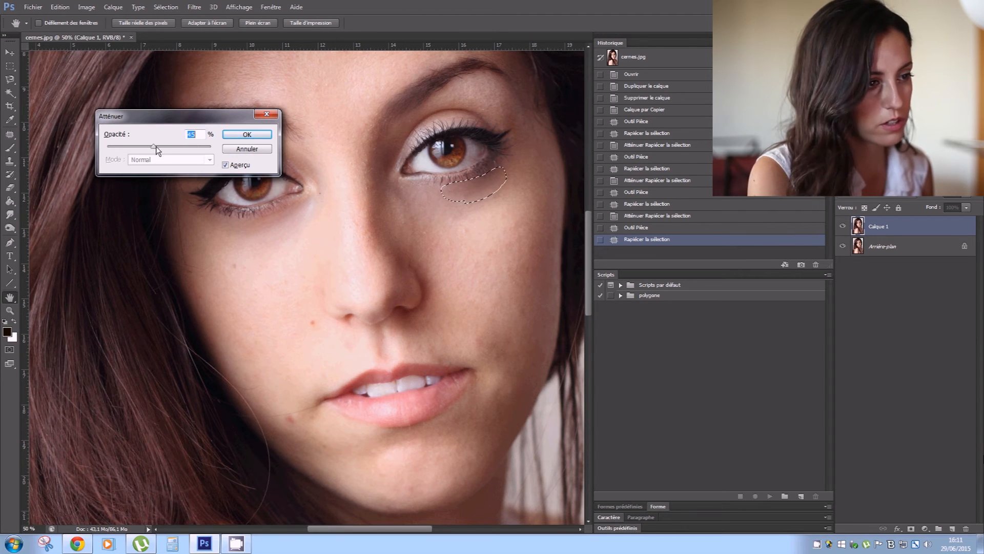
left_click(241, 138)
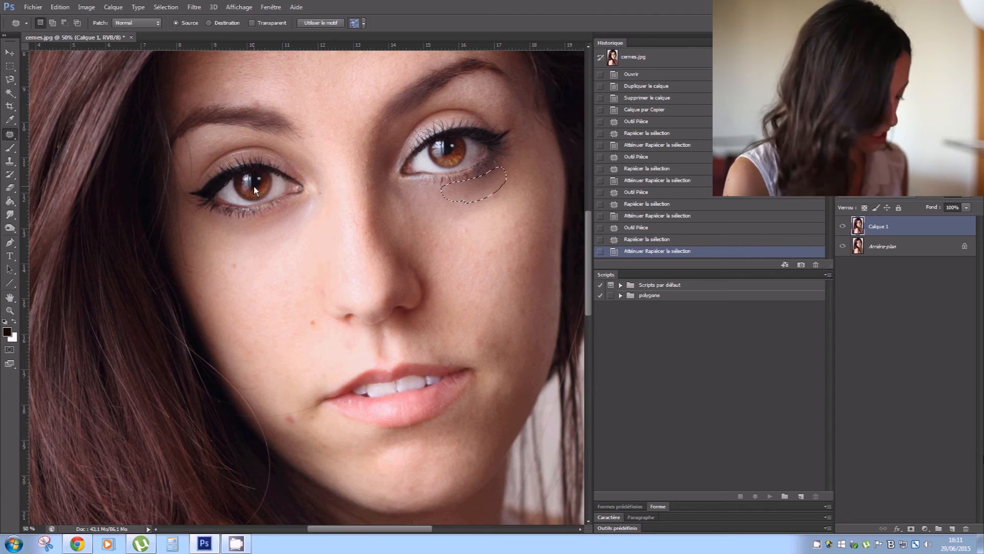
key("ctrl+d")
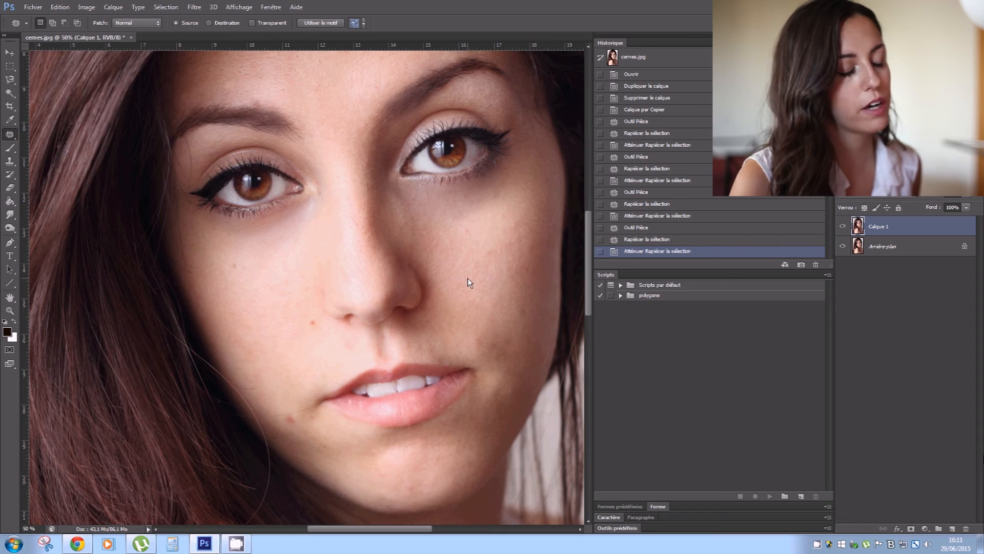
key("ctrl+minus")
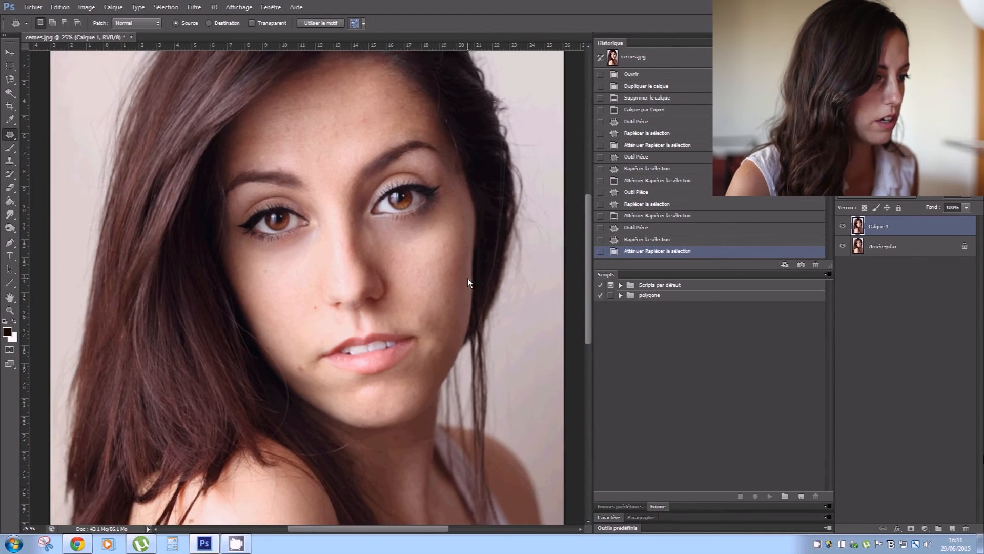
- Patch the remaining narrow shadow under the inner half of the photo's left-side eye with cheek skin and hide the selection outline
key("ctrl+plus")
mouse_move(274, 231)
left_mouse_down()
mouse_move(299, 207)
mouse_move(247, 233)
mouse_move(276, 227)
mouse_move(277, 247)
left_mouse_up()
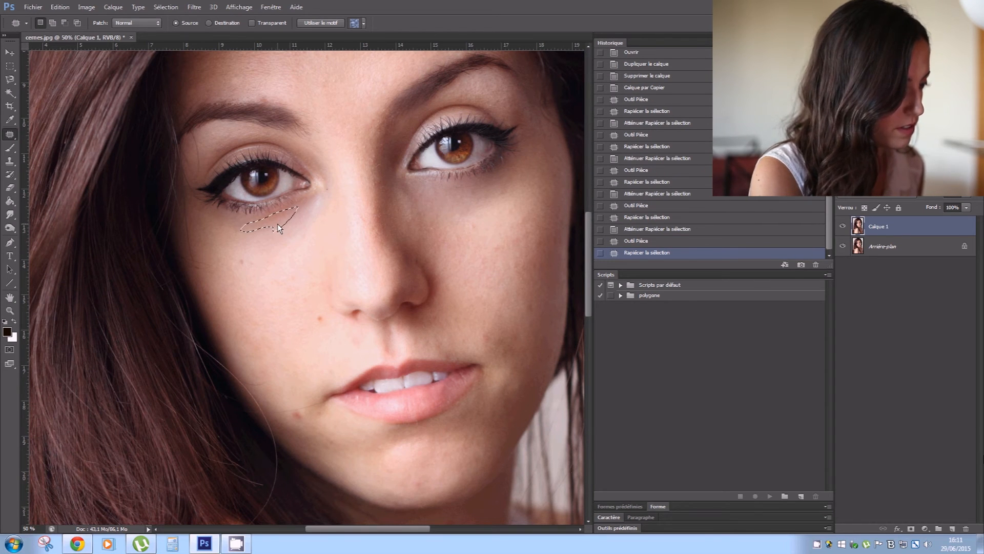
key("ctrl+h")
key("ctrl+h")
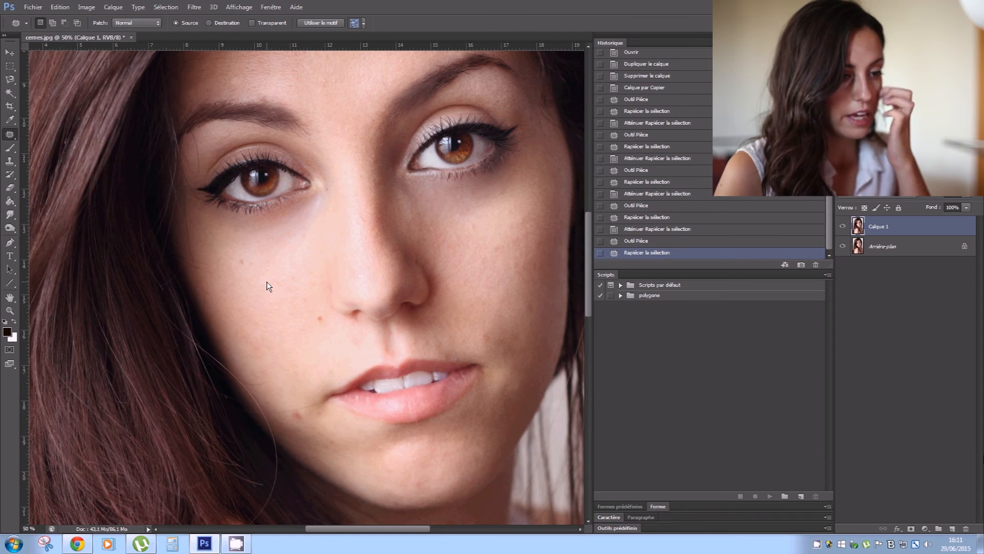
scroll(266, 281, "down", 2)
scroll(267, 281, "up", 1)
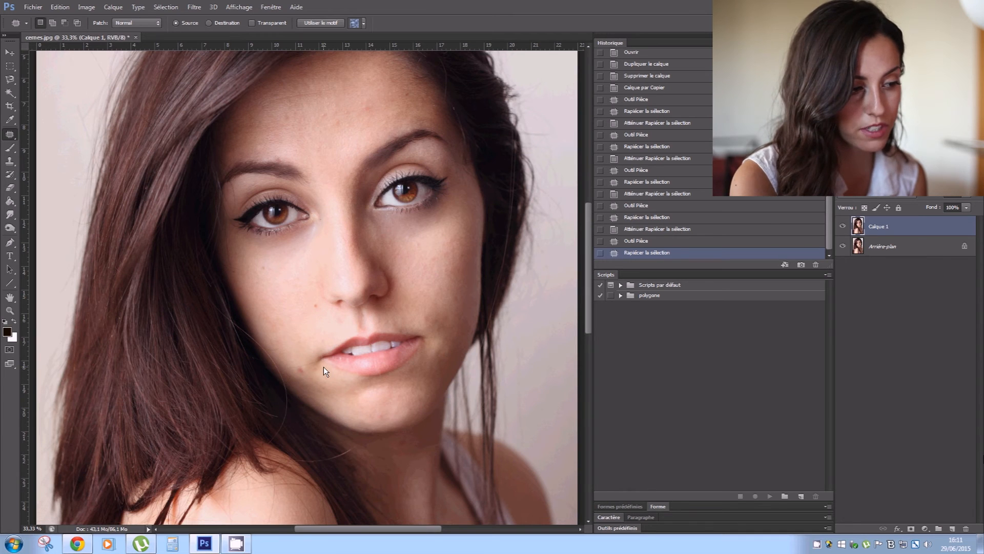
- Patch the red blemish beside the photo's left-side mouth corner with nearby skin and fade the patch to 85% opacity
key("ctrl+plus")
key("ctrl+plus")
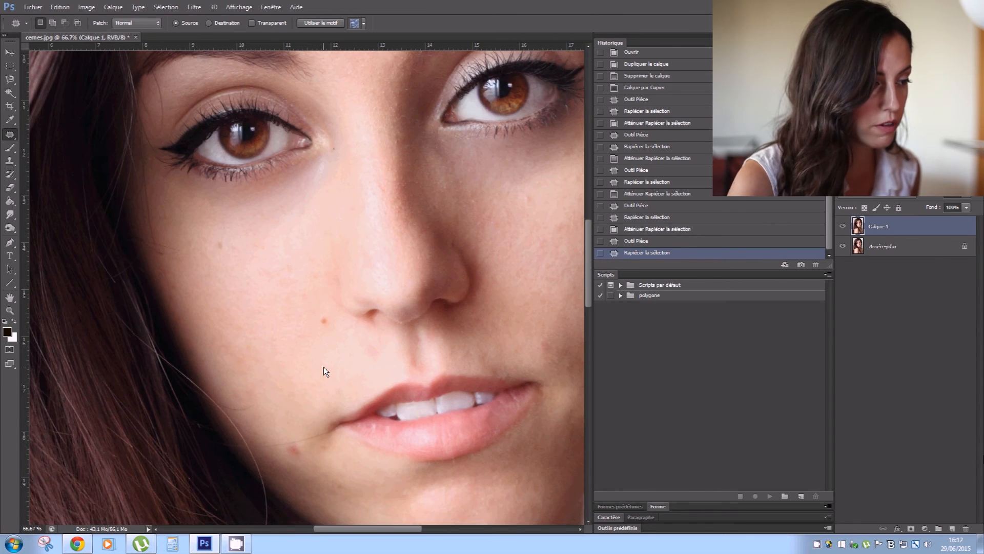
left_click_drag(337, 448, 315, 385)
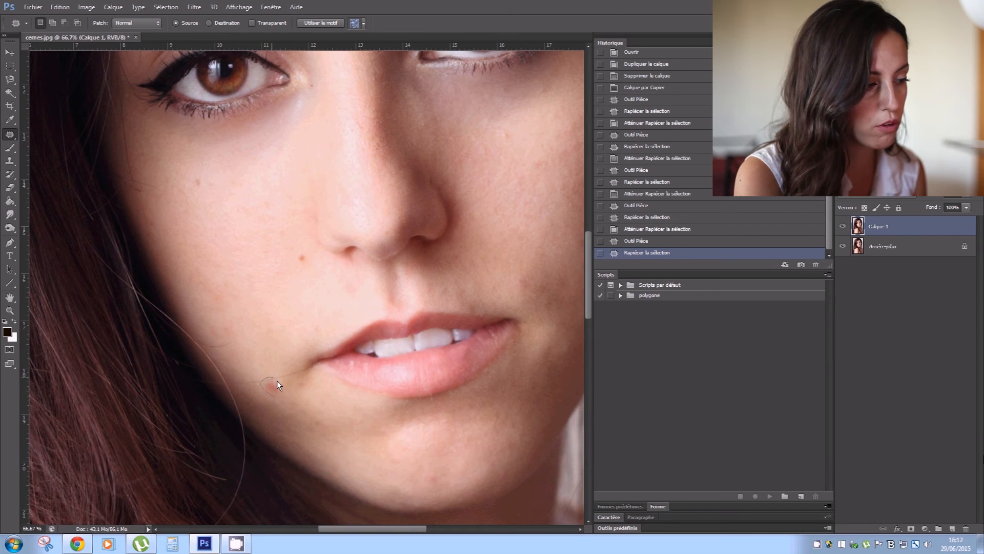
left_click_drag(285, 392, 260, 368)
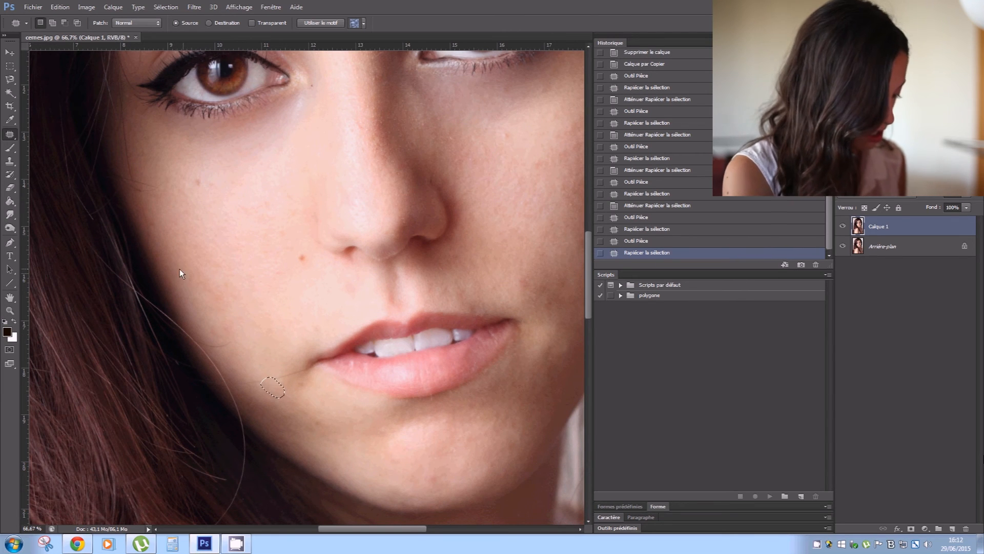
key("ctrl+shift+f")
left_click_drag(199, 146, 181, 149)
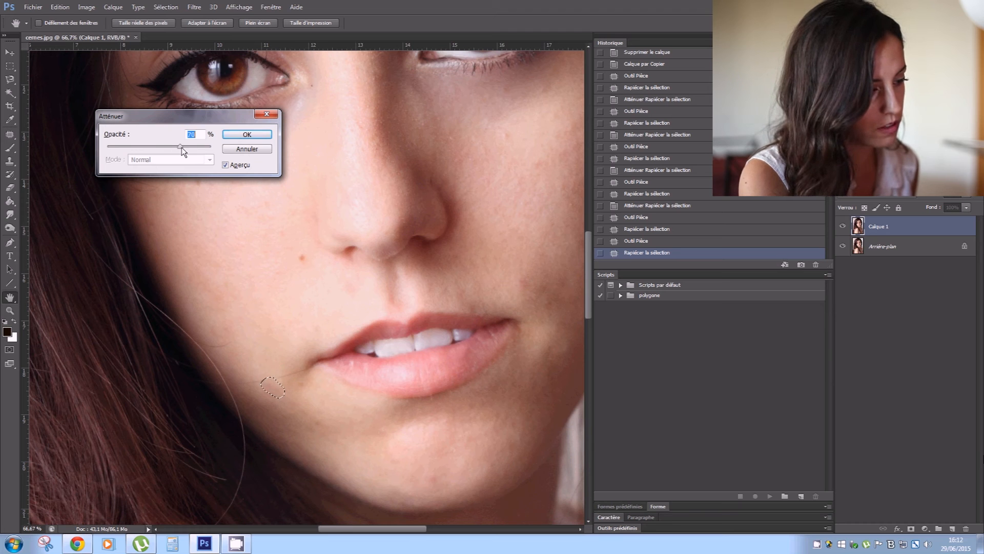
left_click(231, 134)
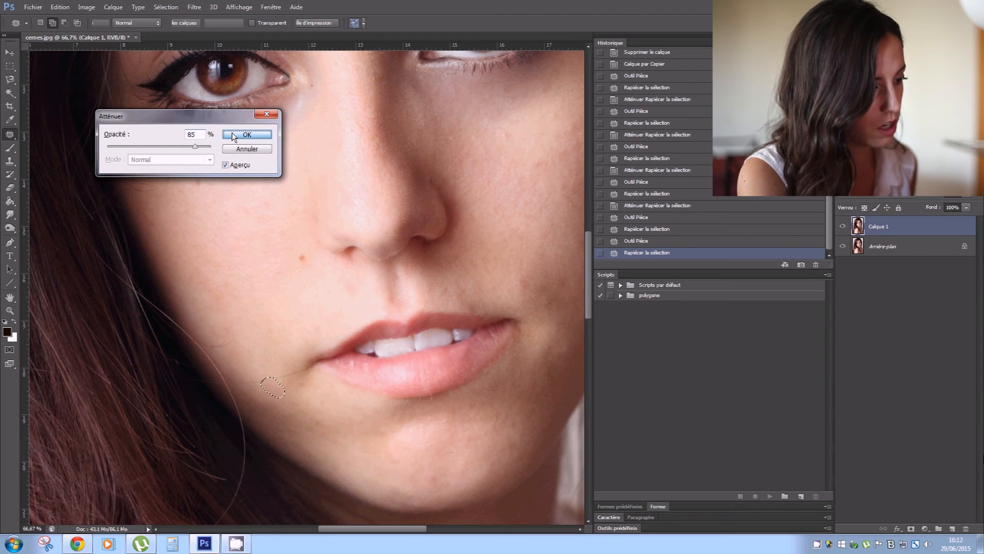
key("ctrl+h")
key("ctrl+h")
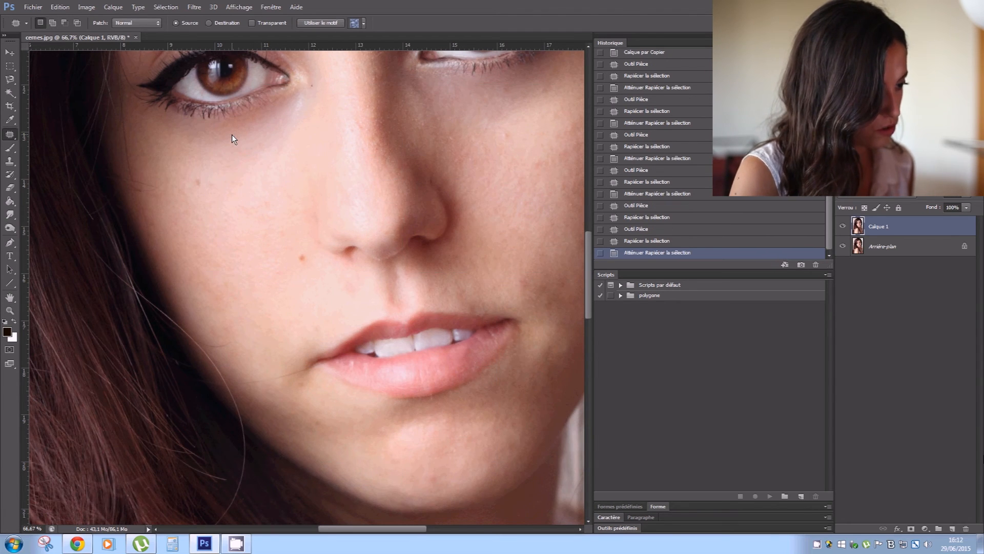
- Patch the small dark spot on the photo's left-side cheek below the eye with clean skin
left_click_drag(304, 252, 307, 277)
key("ctrl+minus")
key("ctrl+minus")
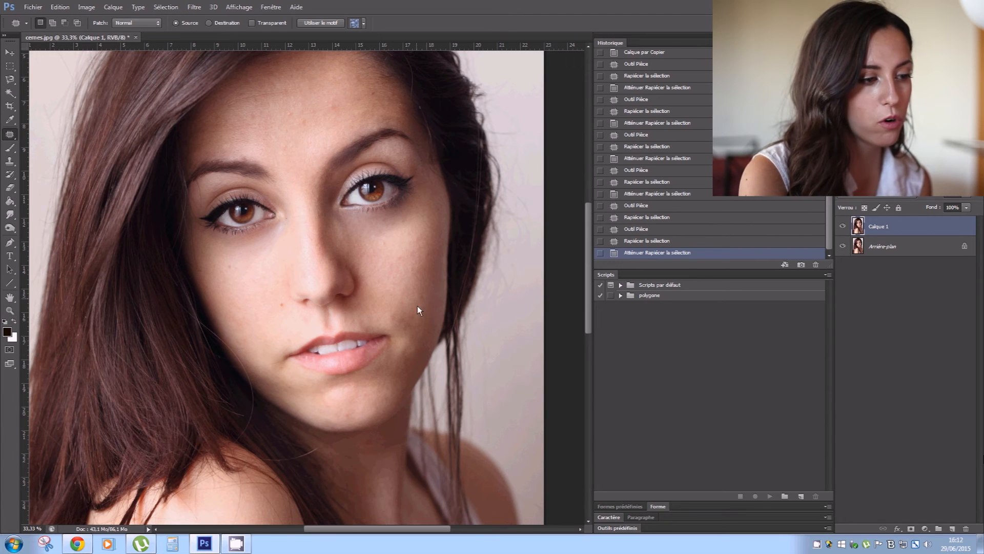
left_click_drag(232, 272, 278, 285)
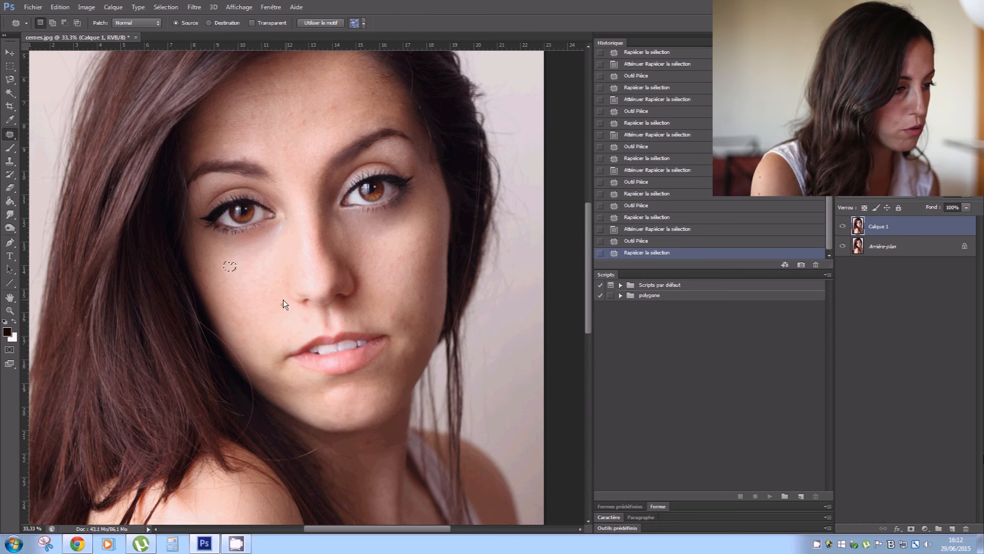
- Patch the blemishes on the photo's right-side cheek, beside the mouth and below the eye, and clear the selection
left_click_drag(422, 290, 429, 280)
left_click_drag(414, 317, 362, 319)
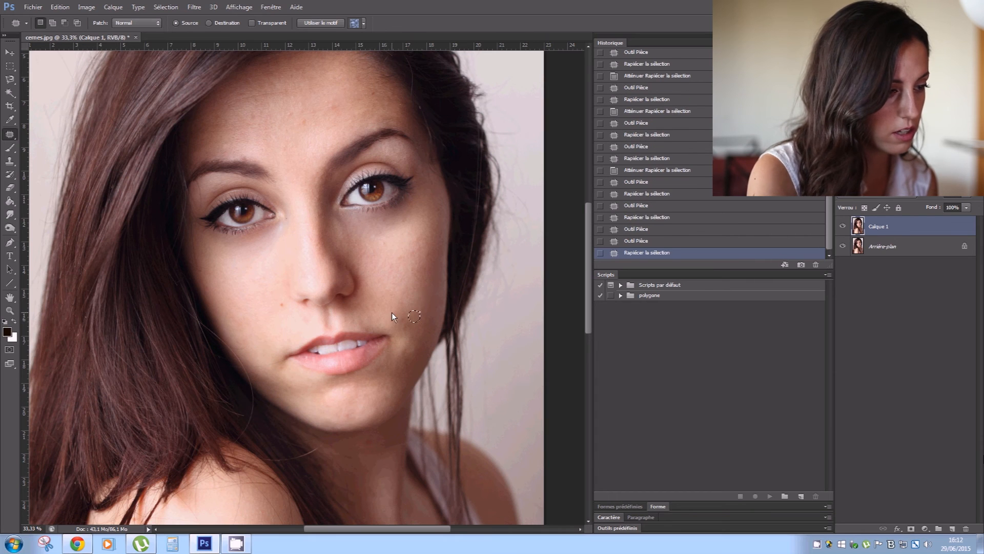
key("ctrl+d")
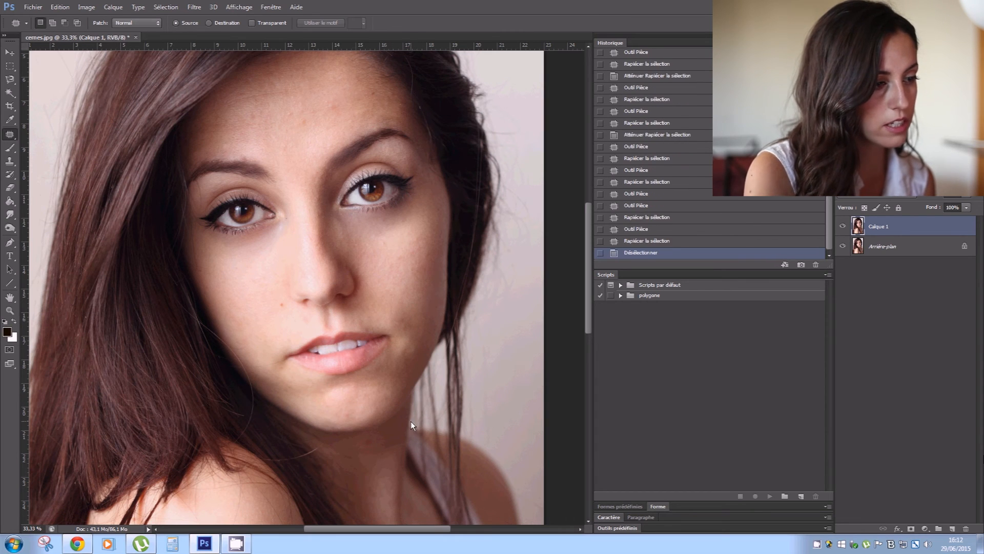
mouse_move(425, 241)
left_mouse_down()
mouse_move(401, 260)
mouse_move(402, 274)
left_mouse_up()
key("ctrl+d")
key("ctrl+d")
- Patch the blemishes across the forehead and above the photo's left-side eyebrow with neighbouring skin, clearing the selections
mouse_move(252, 110)
left_mouse_down()
mouse_move(290, 106)
mouse_move(307, 124)
mouse_move(314, 104)
mouse_move(296, 102)
mouse_move(305, 101)
left_mouse_up()
key("ctrl+d")
mouse_move(303, 104)
left_mouse_down()
mouse_move(317, 91)
mouse_move(292, 122)
mouse_move(281, 110)
mouse_move(338, 98)
mouse_move(309, 119)
left_mouse_up()
key("ctrl+d")
left_click_drag(304, 123, 315, 102)
mouse_move(235, 143)
left_mouse_down()
mouse_move(232, 150)
mouse_move(208, 127)
mouse_move(194, 152)
mouse_move(223, 143)
left_mouse_up()
key("ctrl+d")
key("ctrl+d")
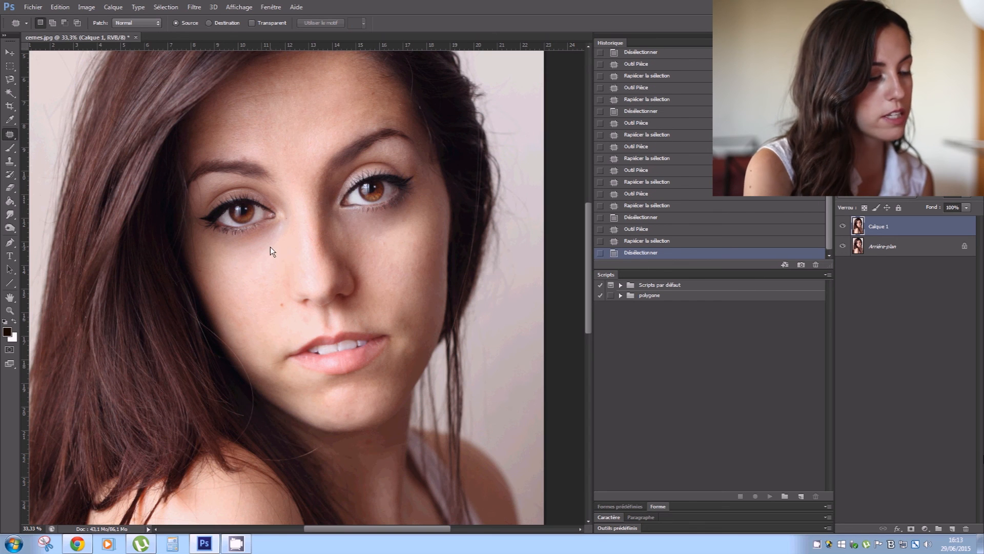
- Patch the blemish at the lower edge of the chin and clear the selection
mouse_move(346, 421)
left_mouse_down()
mouse_move(345, 411)
mouse_move(361, 417)
mouse_move(383, 452)
left_mouse_up()
key("ctrl+d")
key("ctrl+d")
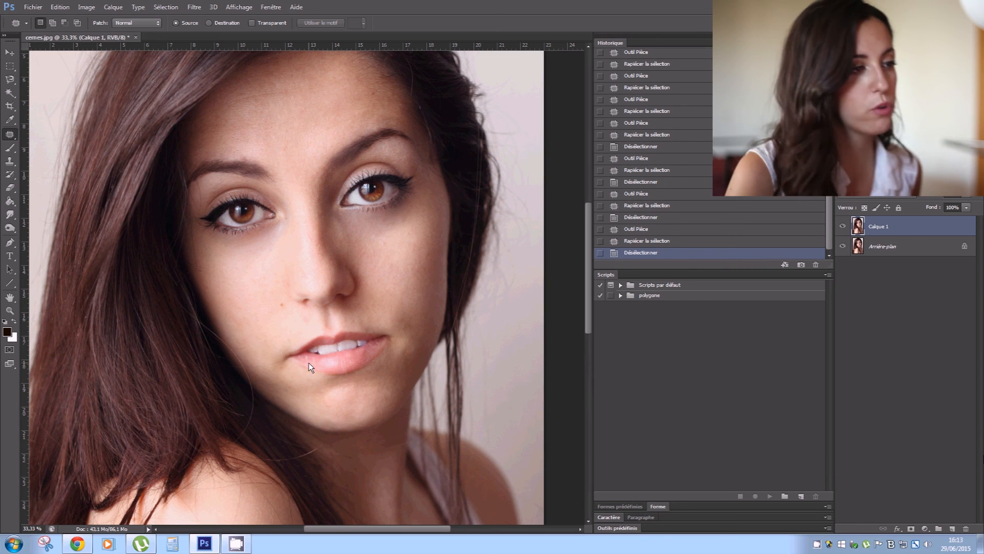
- Examine the retouched face at several zoom levels and compare it with the original by toggling the retouched layer's visibility
key("ctrl+minus")
key("ctrl+minus")
key("ctrl+minus")
key("ctrl+plus")
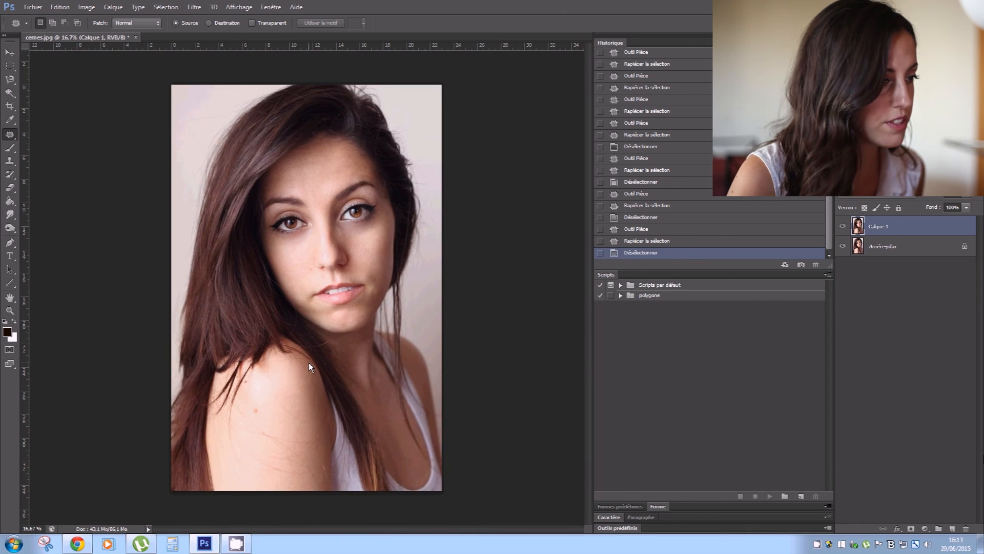
key("ctrl+plus")
key("ctrl+plus")
key("ctrl+plus")
scroll(313, 374, "up", 4)
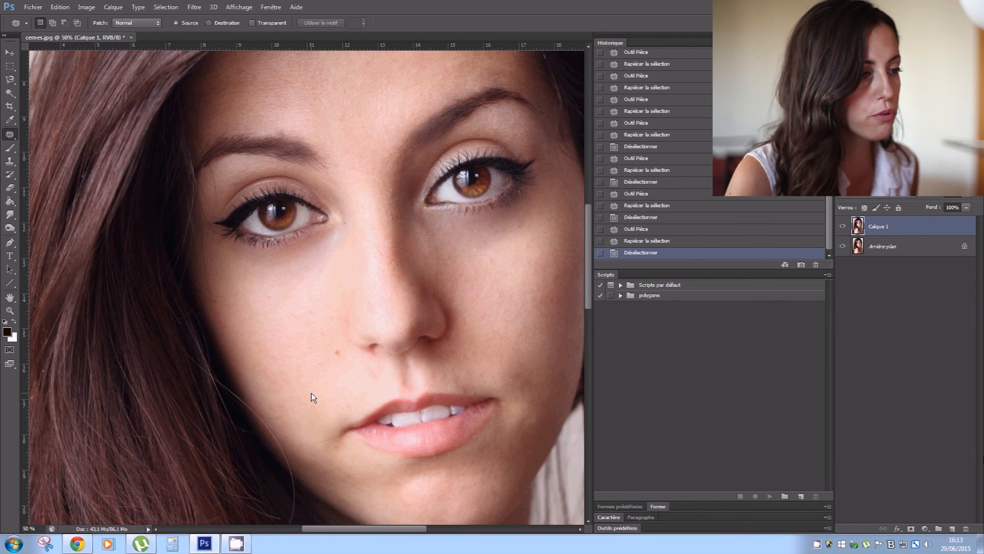
key("ctrl+minus")
key("ctrl+minus")
key("ctrl+minus")
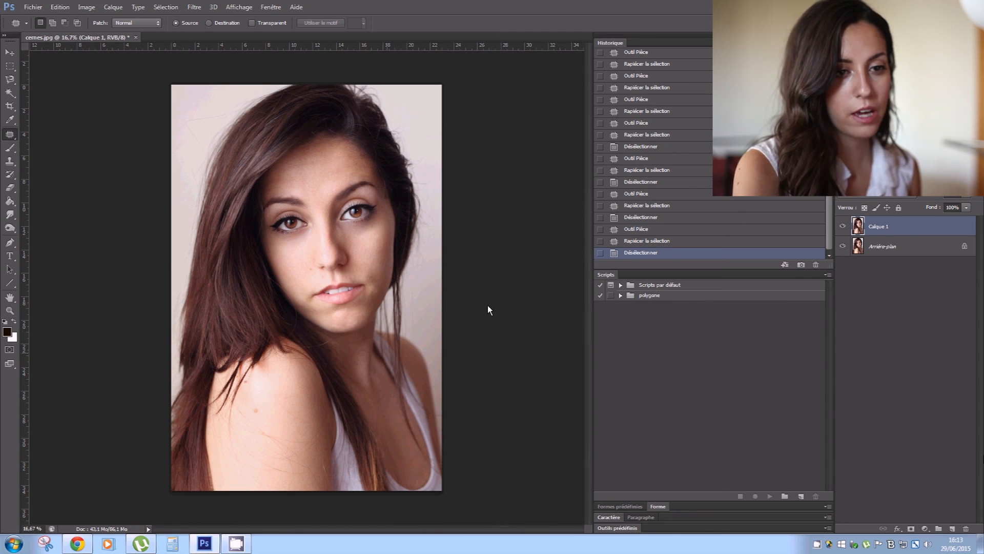
left_click(843, 226)
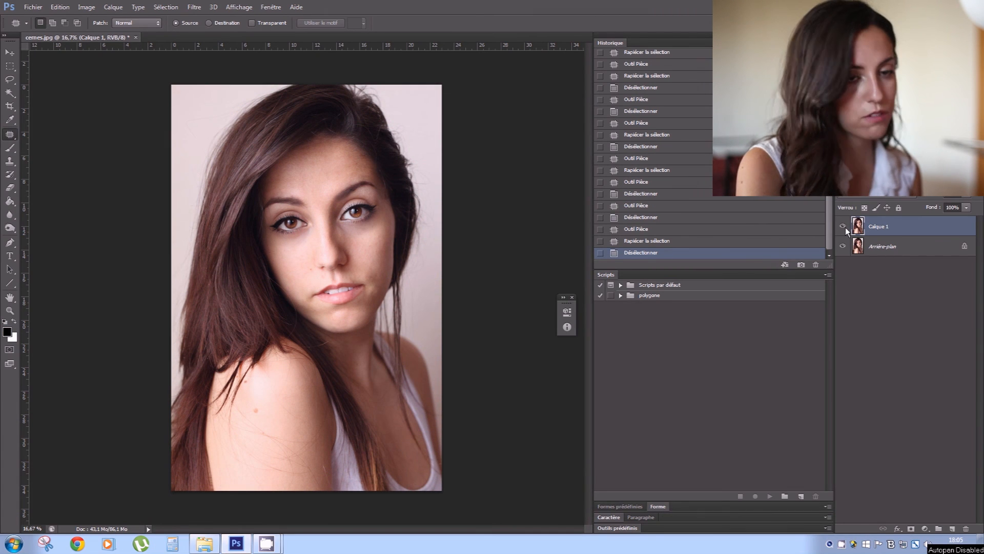
- Lower the opacity of the retouched layer slightly to blend it with the original
left_click(966, 207)
mouse_move(955, 206)
left_mouse_down()
mouse_move(927, 207)
mouse_move(957, 205)
left_mouse_up()
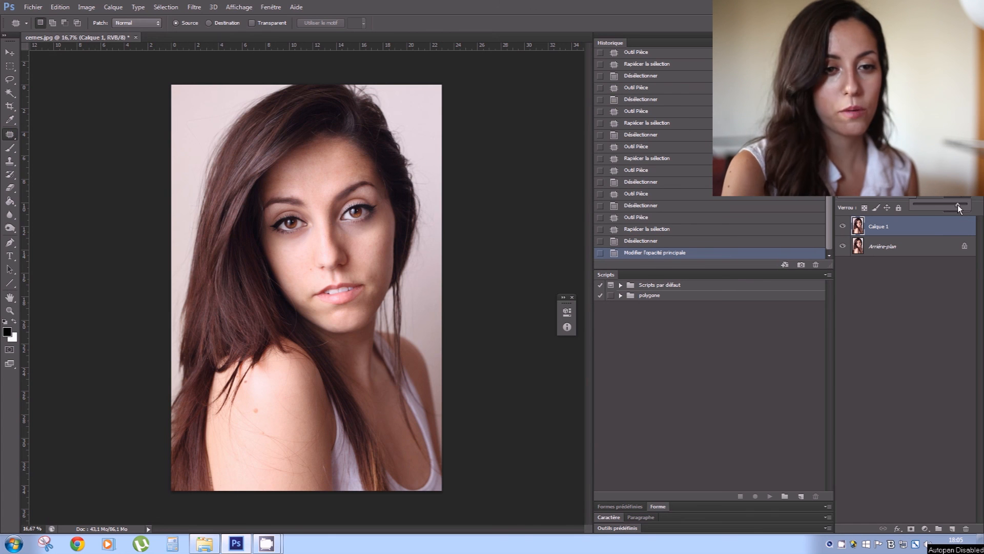